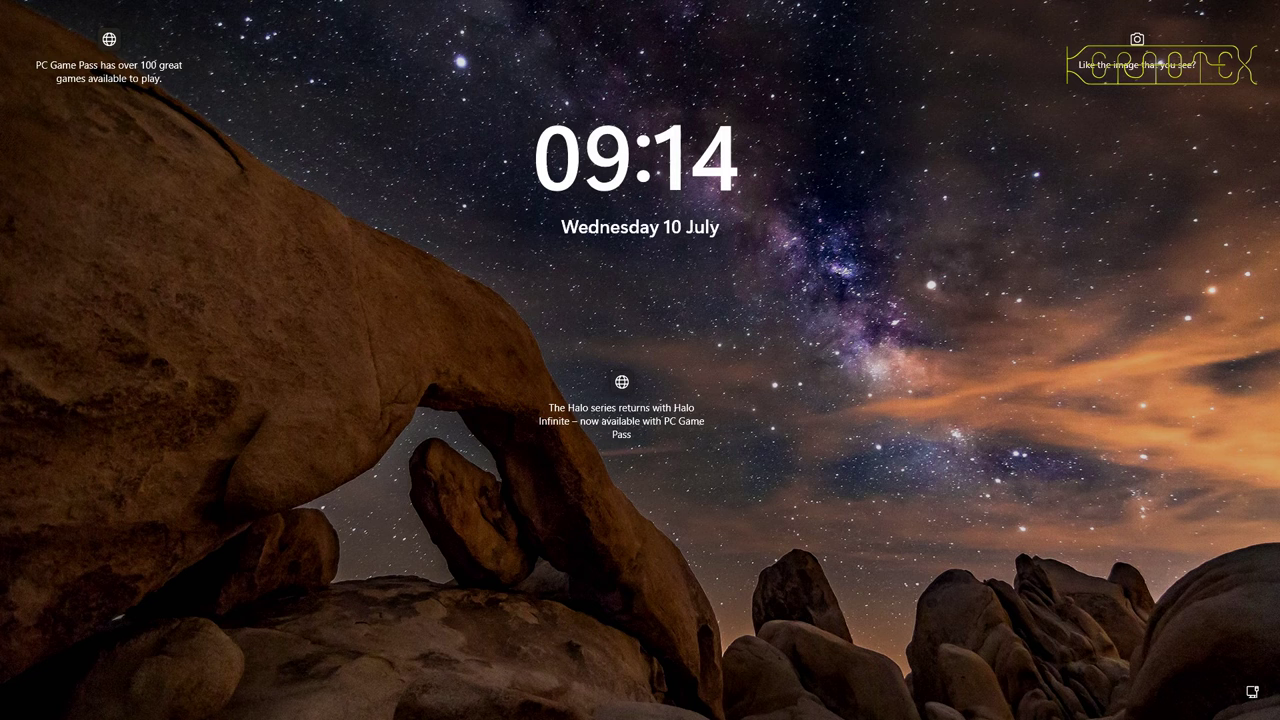
# - Dismiss the Windows 11 lock screen to bring up the password sign-in prompt
pyautogui.press('space')
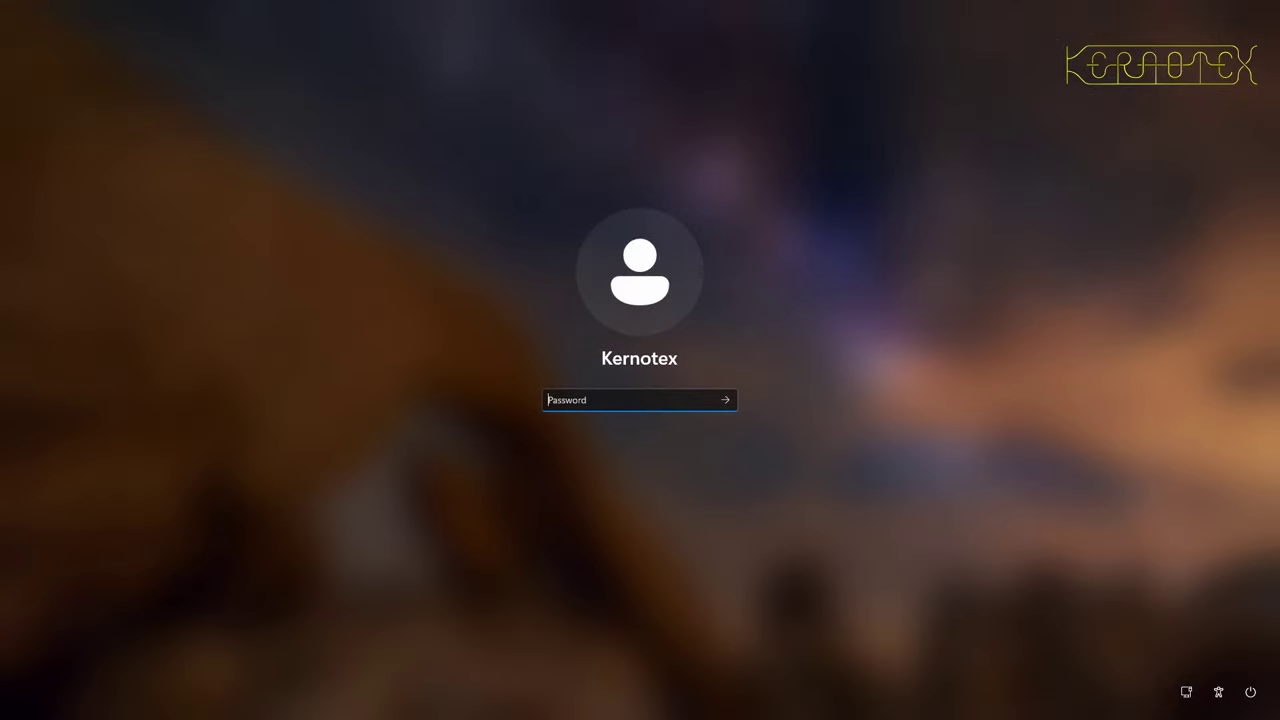
pyautogui.write('a')
pyautogui.write('sswords')
pyautogui.press('Return')
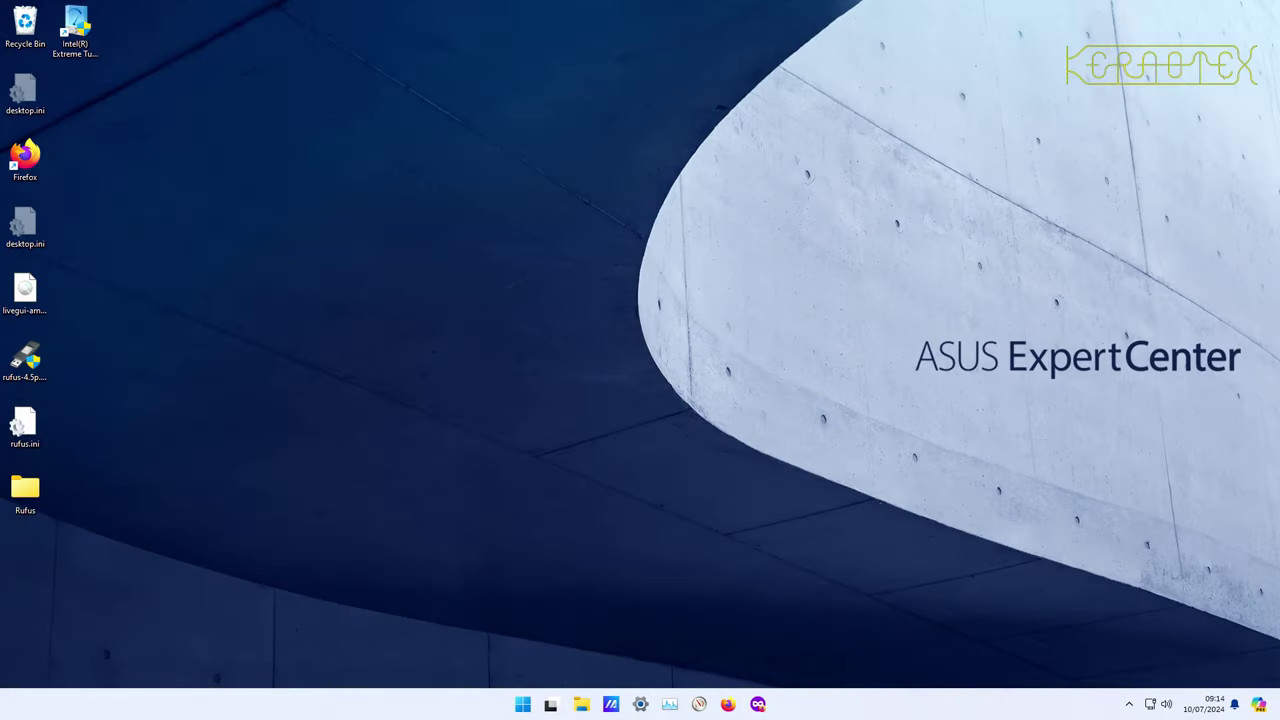